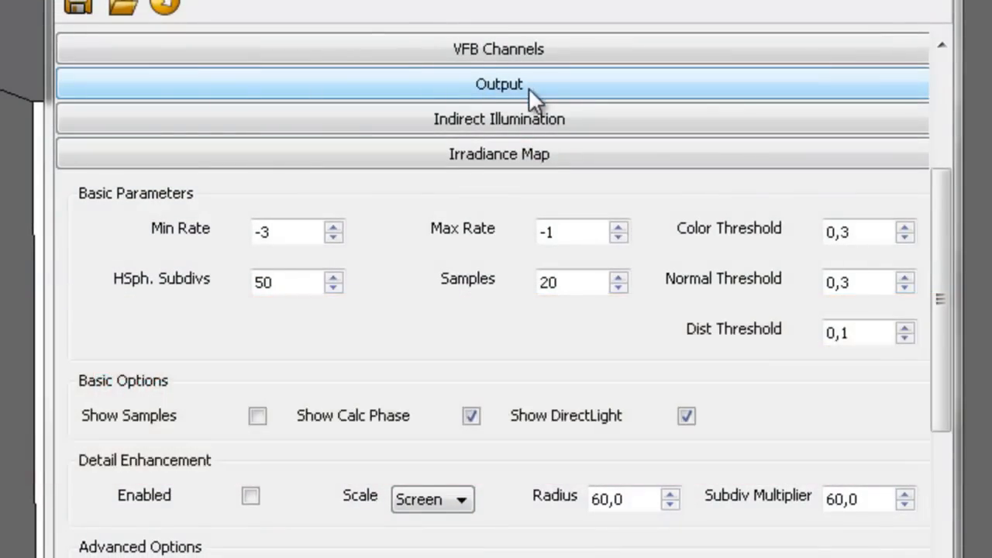
Step: Open the Output settings, examine the render width and height, and collapse the section again
click(530, 85)
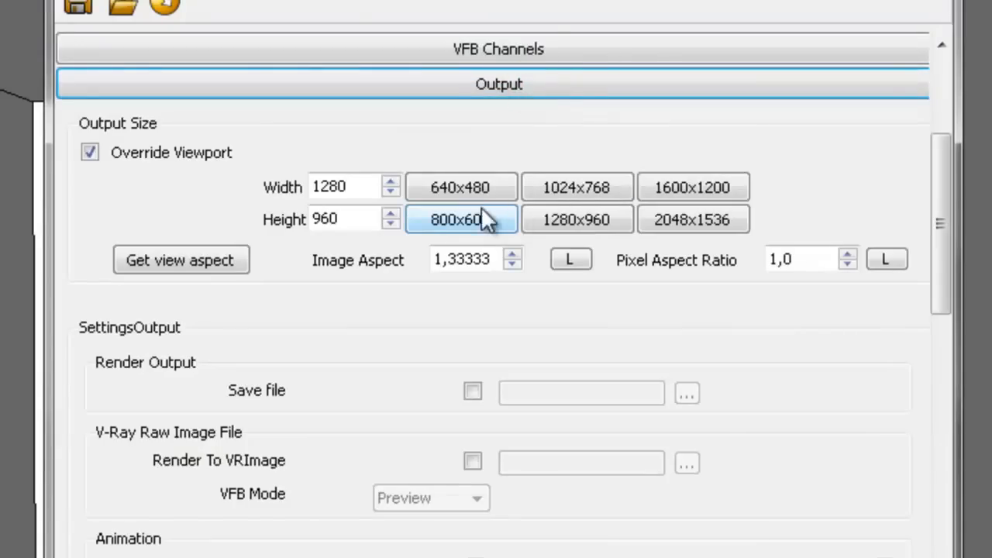
double_click(356, 184)
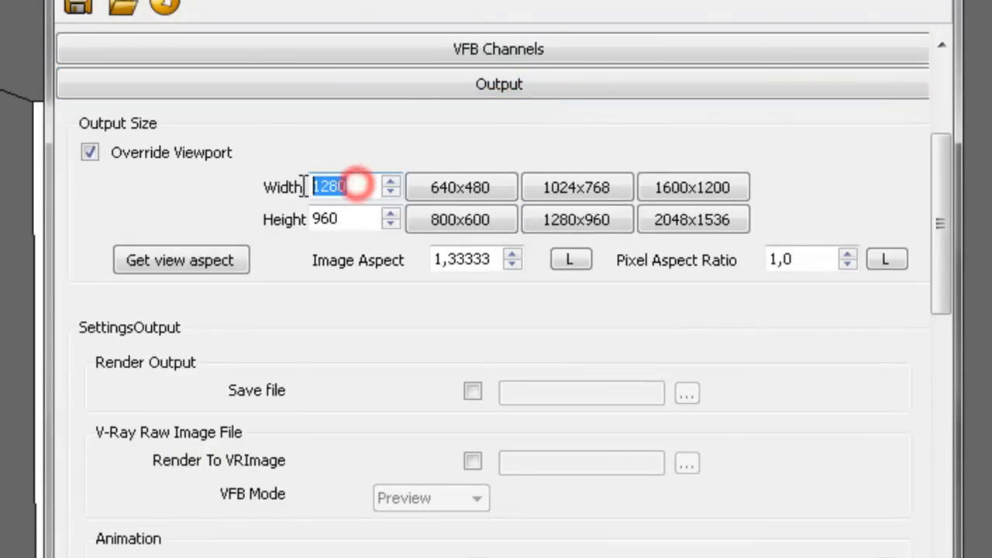
click(355, 217)
drag(346, 220, 303, 227)
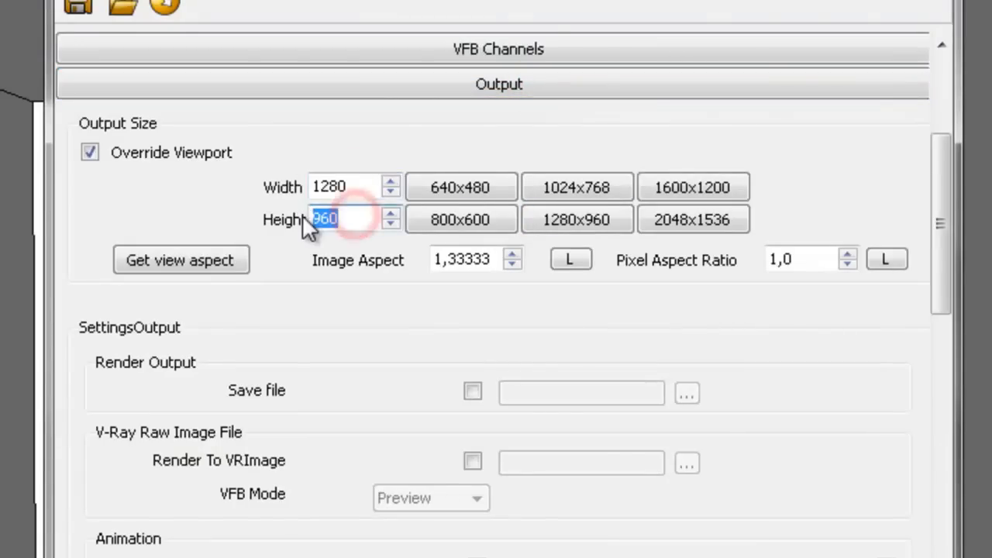
click(350, 323)
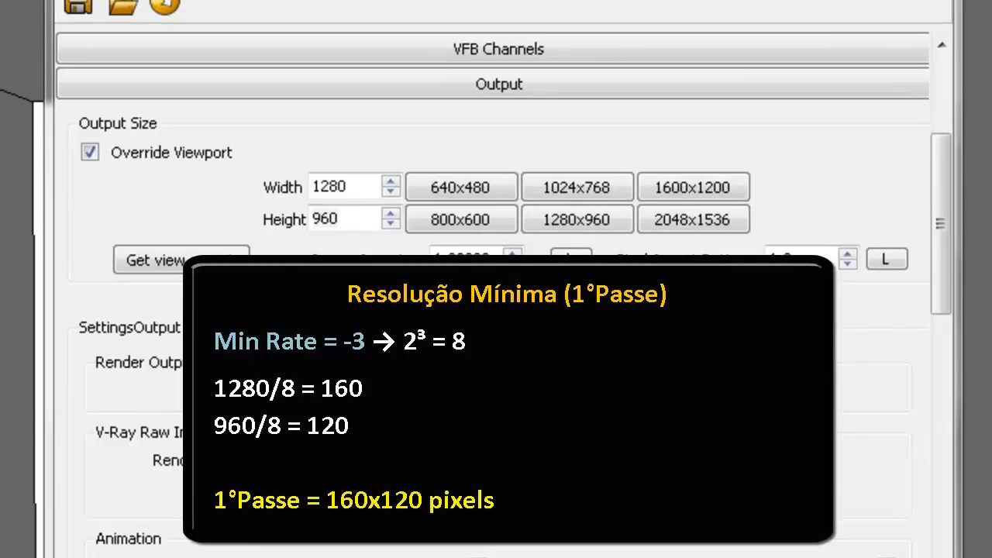
double_click(341, 187)
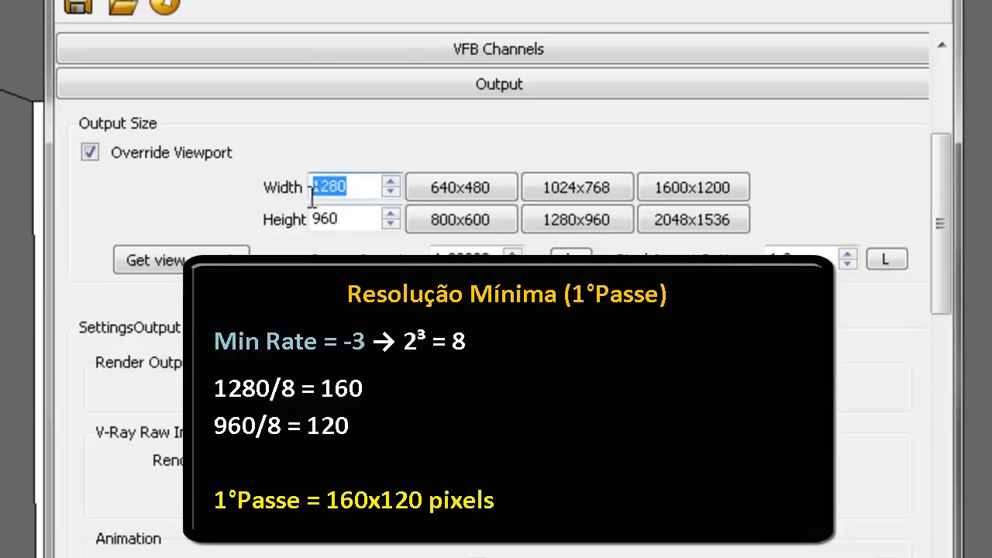
double_click(333, 218)
double_click(353, 186)
double_click(356, 219)
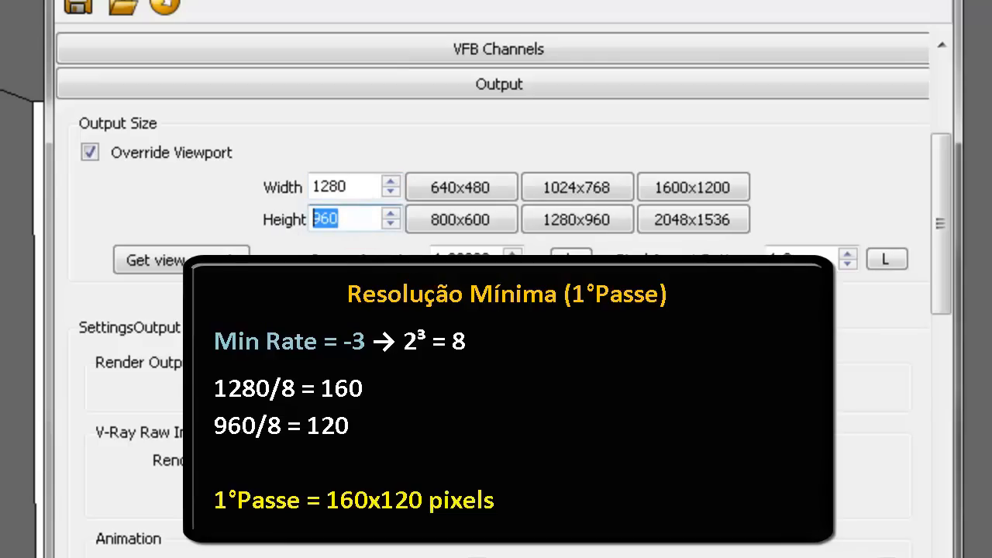
click(314, 220)
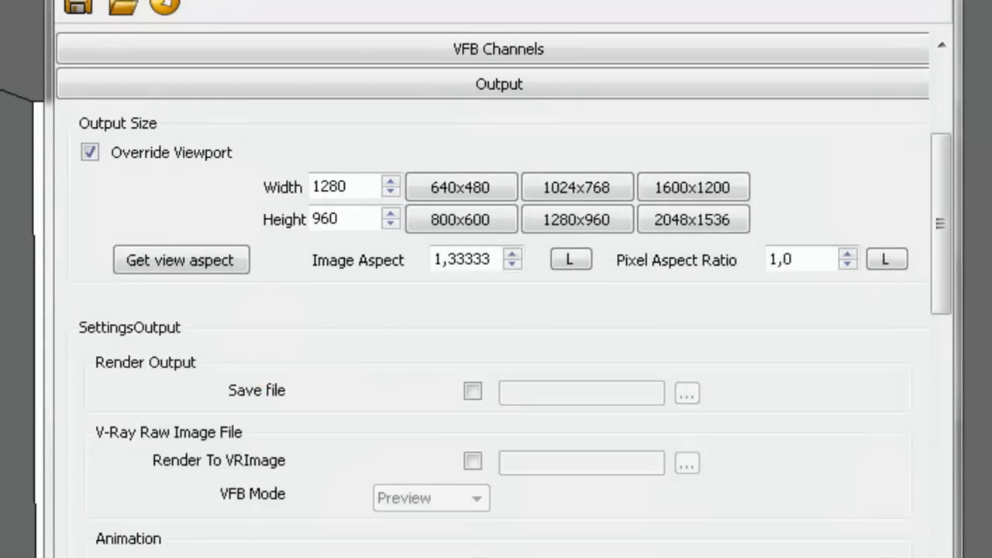
click(799, 83)
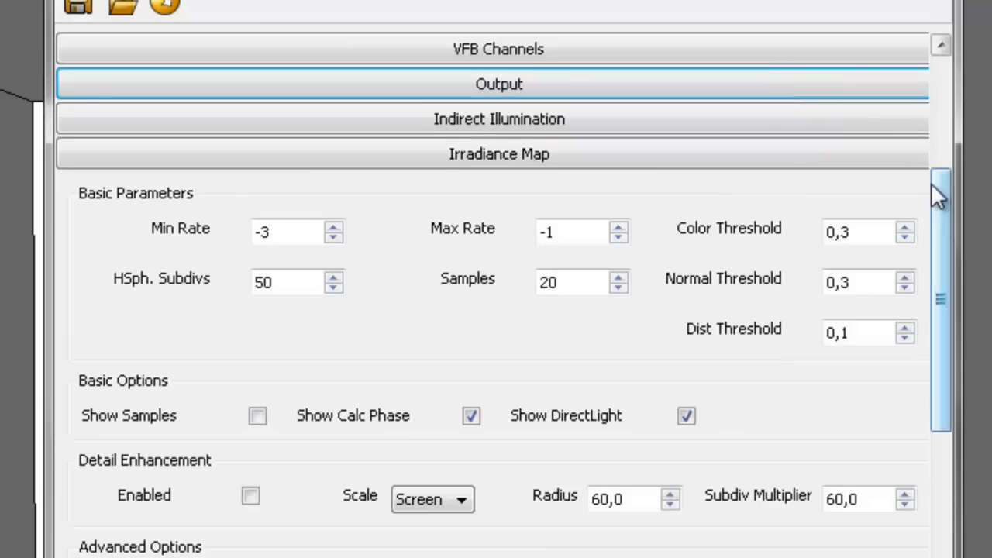
Step: Set the irradiance map's Min Rate to -5 and Max Rate to -3
drag(933, 186, 922, 215)
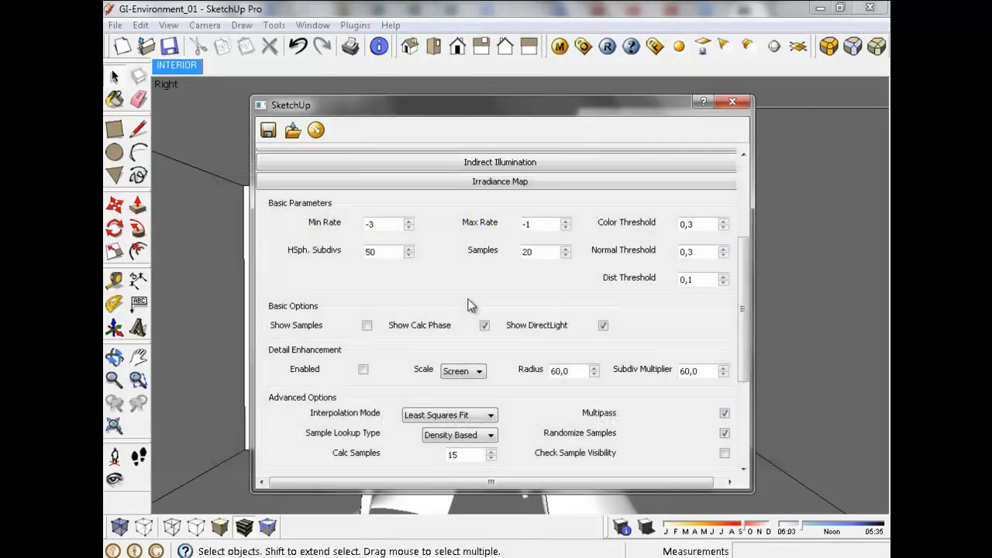
click(450, 268)
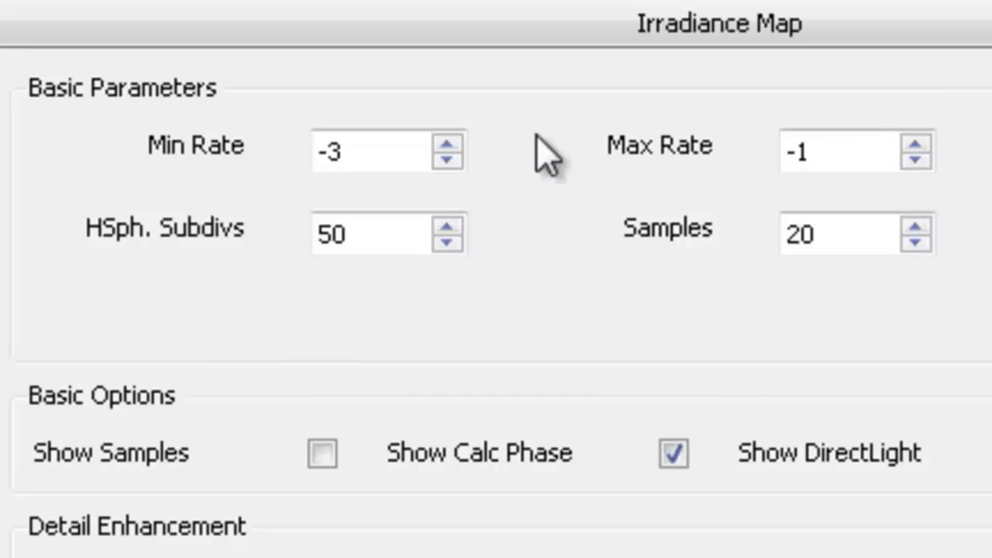
click(448, 159)
click(448, 159)
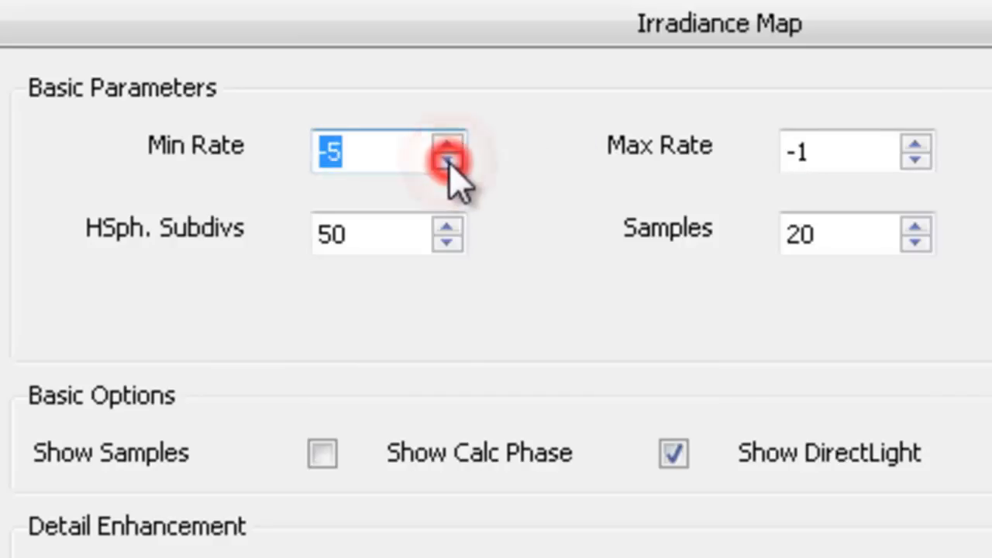
click(576, 206)
click(571, 133)
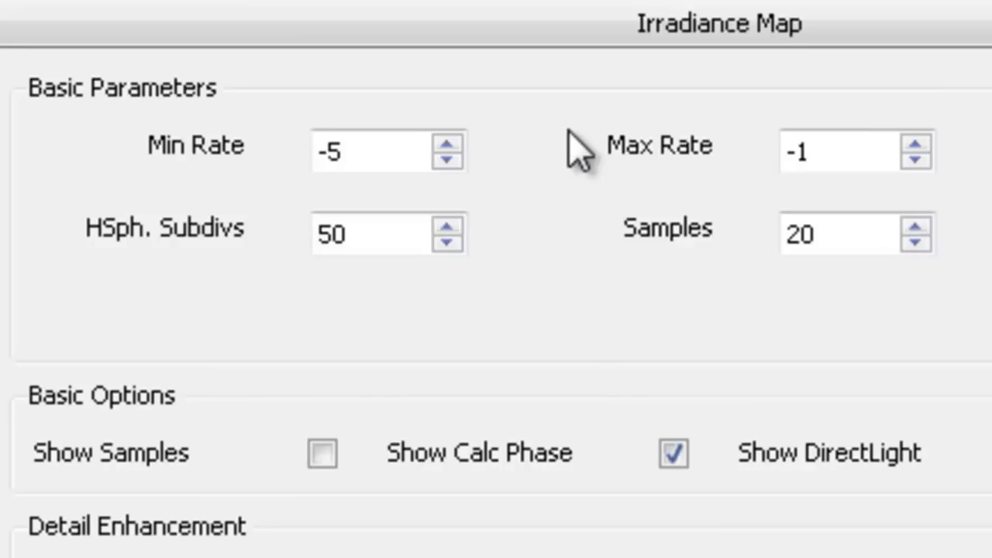
click(916, 160)
click(948, 179)
click(915, 159)
click(955, 192)
click(558, 305)
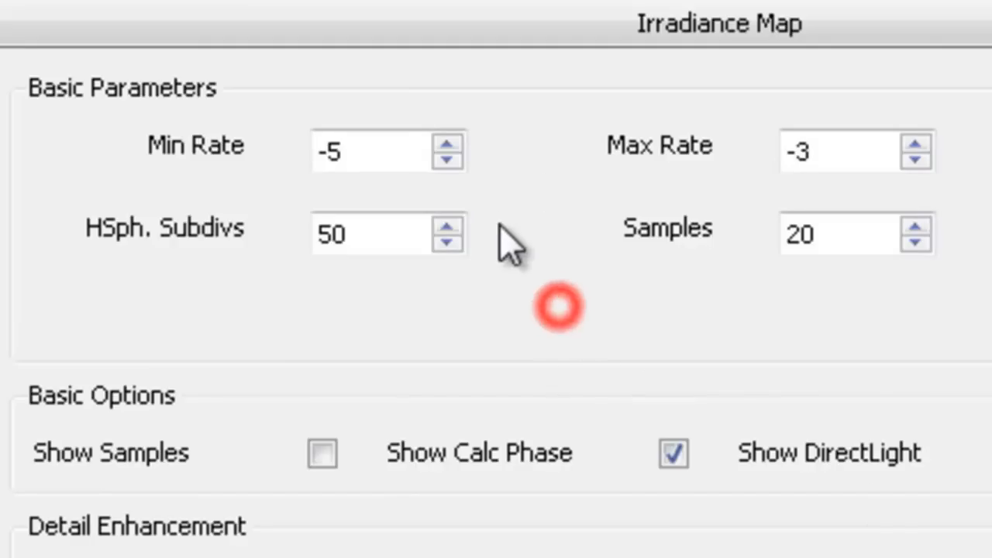
Step: Set both the Min Rate and the Max Rate of the irradiance map to 0
click(448, 143)
click(448, 143)
click(449, 143)
click(448, 143)
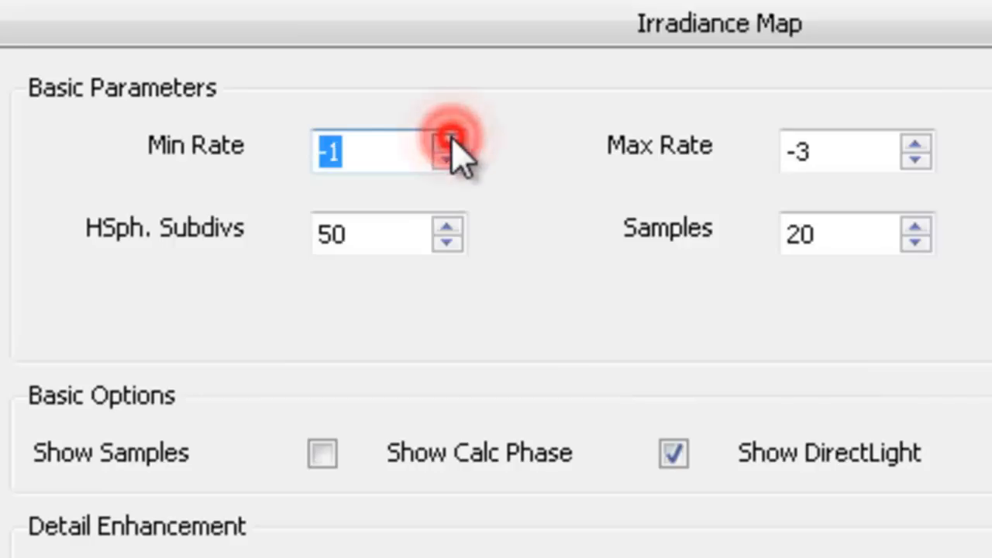
click(448, 142)
click(916, 144)
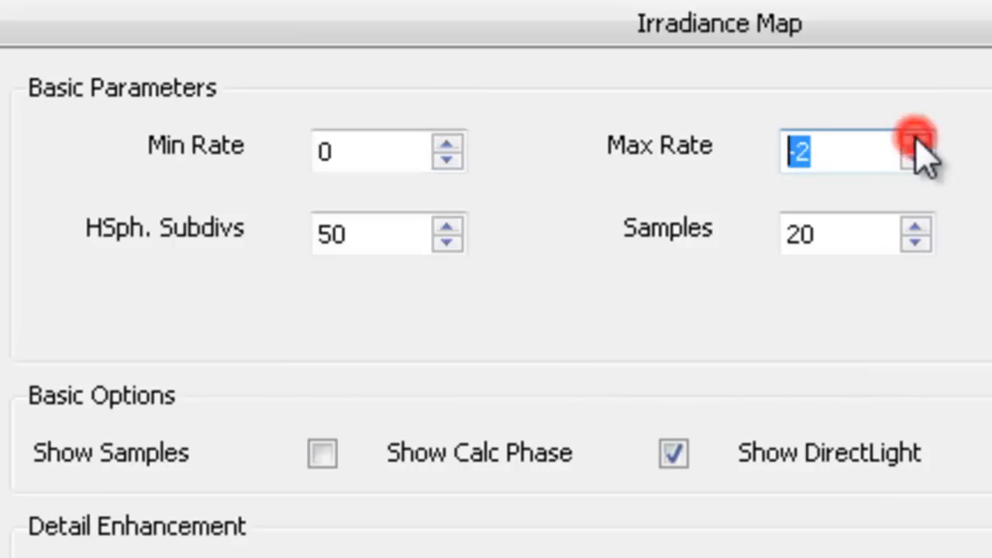
click(915, 143)
click(916, 144)
click(966, 197)
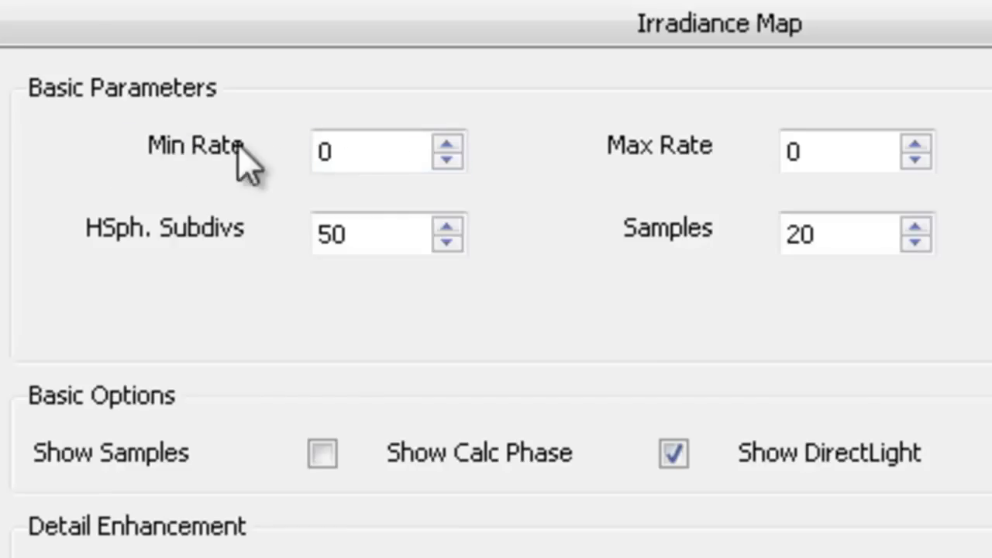
Step: Raise the irradiance map's Min Rate to 5
click(450, 144)
click(447, 144)
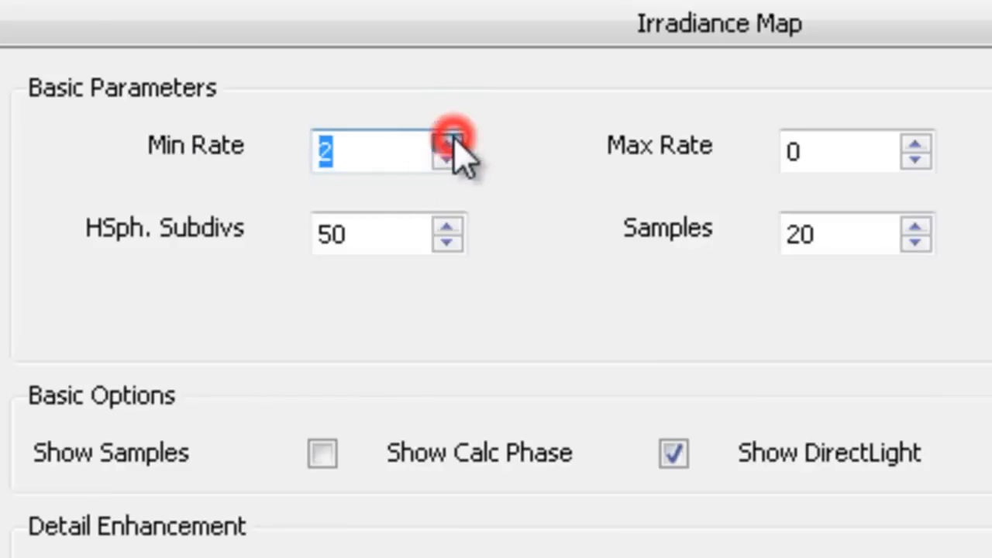
click(447, 144)
click(447, 143)
click(448, 143)
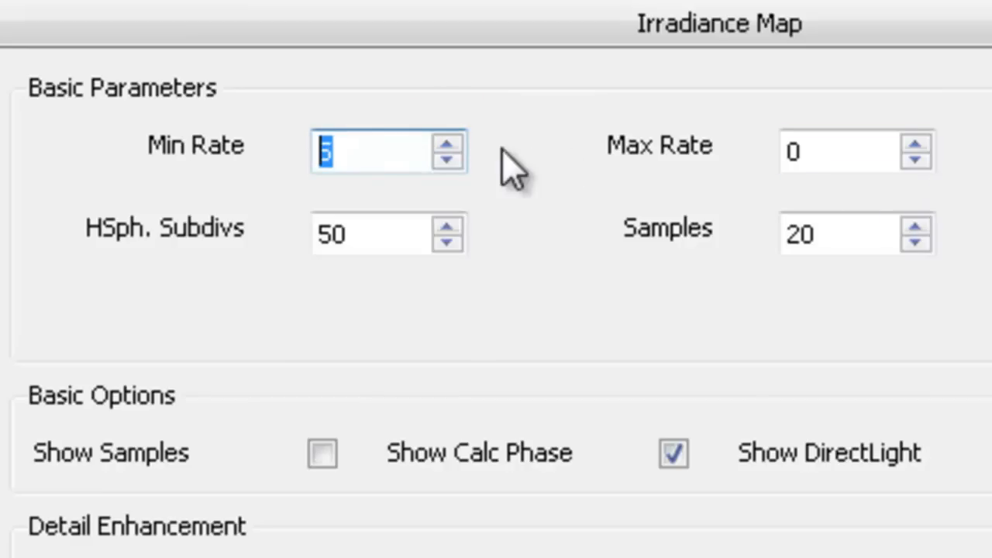
Step: Lower the irradiance map's Min Rate to -4
click(446, 162)
click(446, 161)
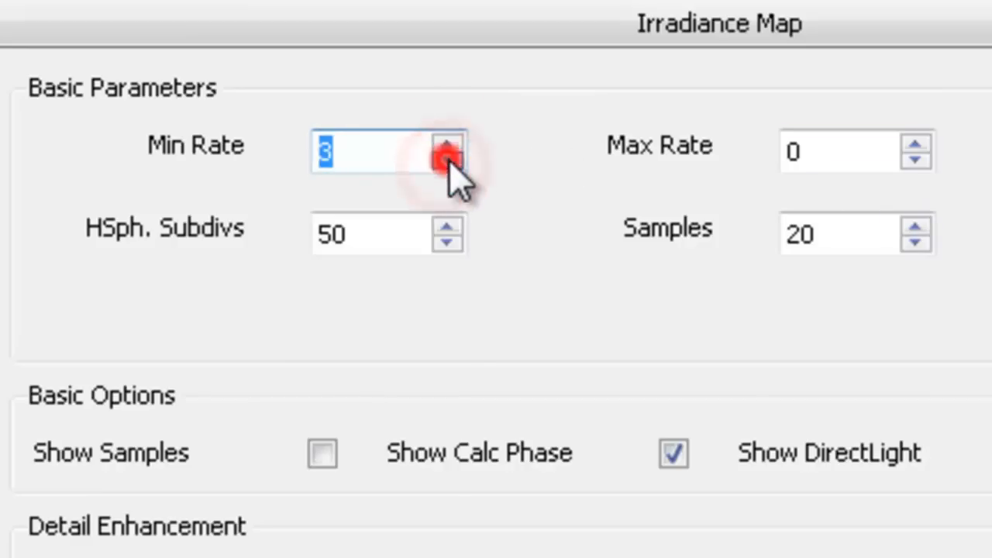
click(447, 162)
click(447, 161)
click(446, 161)
click(448, 162)
click(447, 161)
click(448, 161)
click(447, 161)
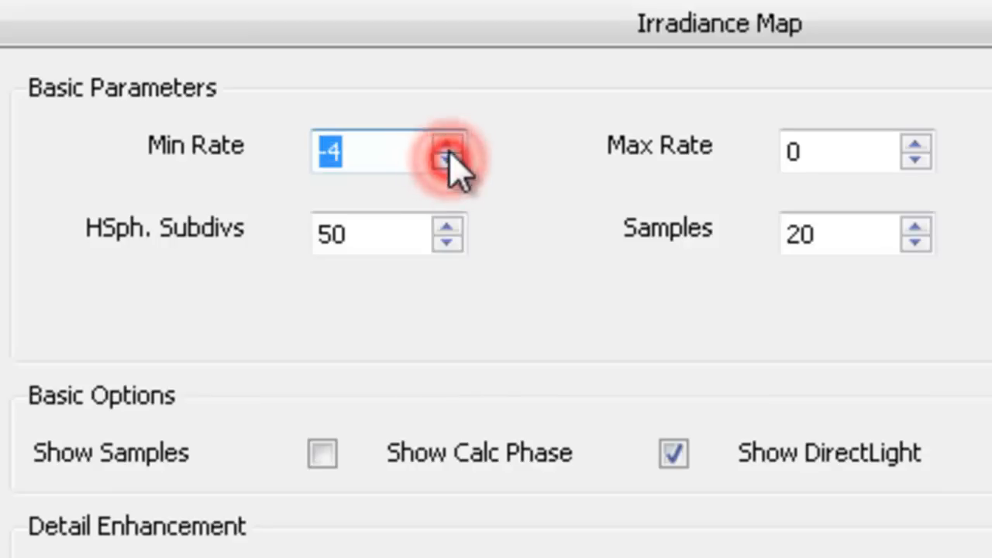
Step: Return the irradiance map's Min Rate to 0
click(449, 144)
click(449, 144)
click(449, 144)
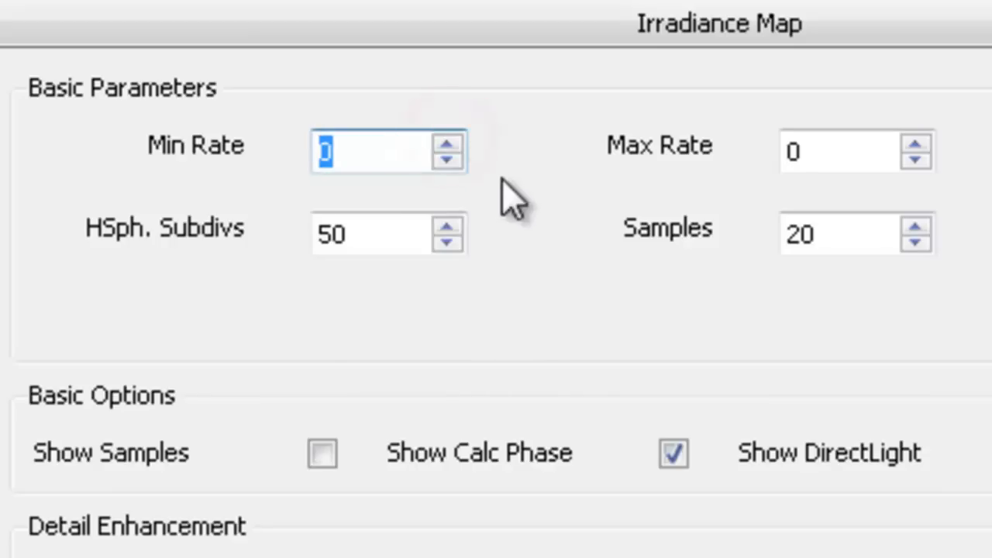
click(530, 190)
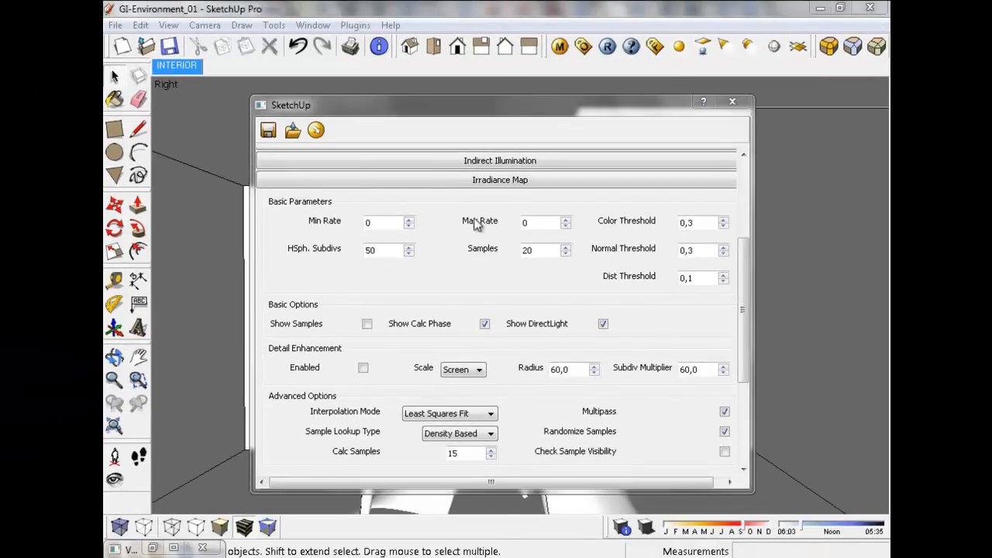
Step: Switch to the photo viewer window showing image a2 and examine the irradiance map sample render
click(454, 227)
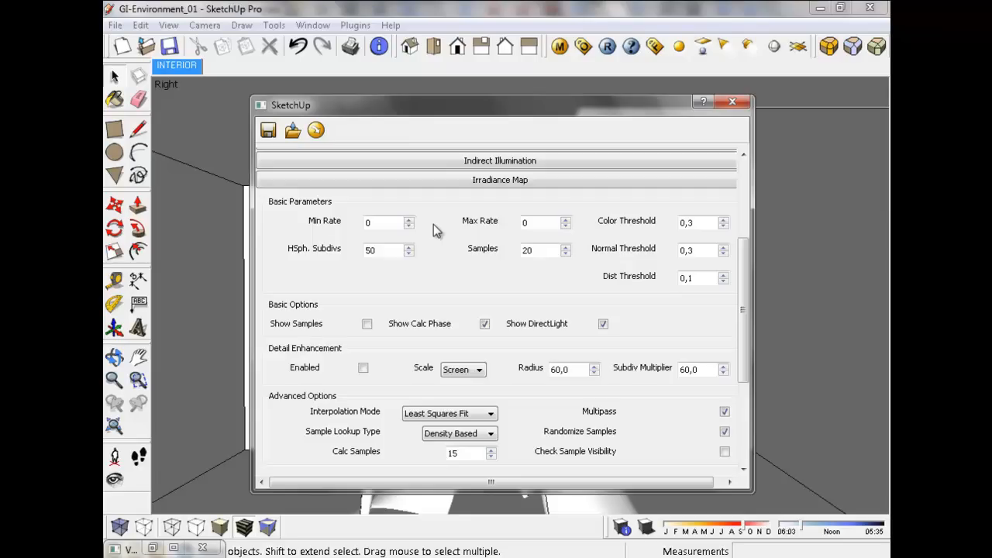
click(687, 557)
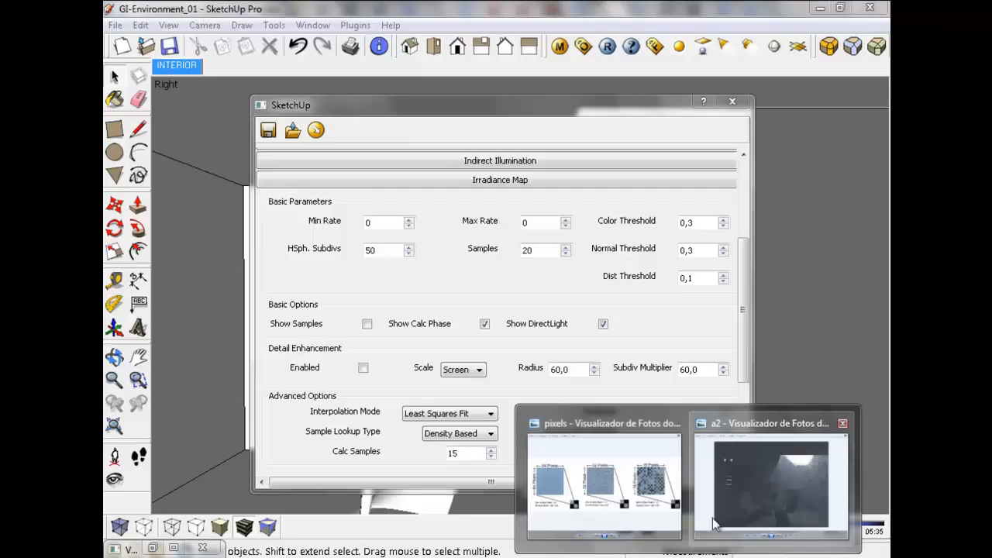
click(718, 503)
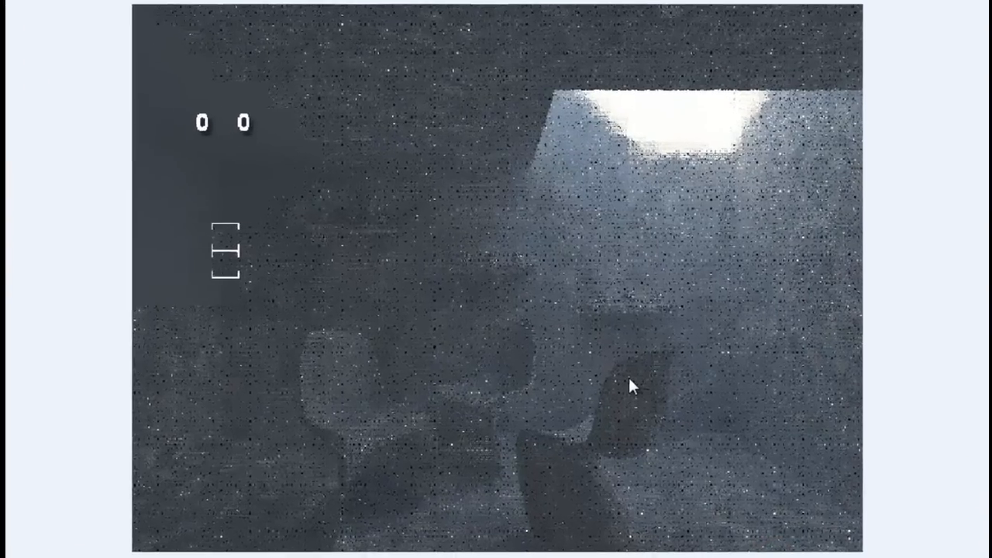
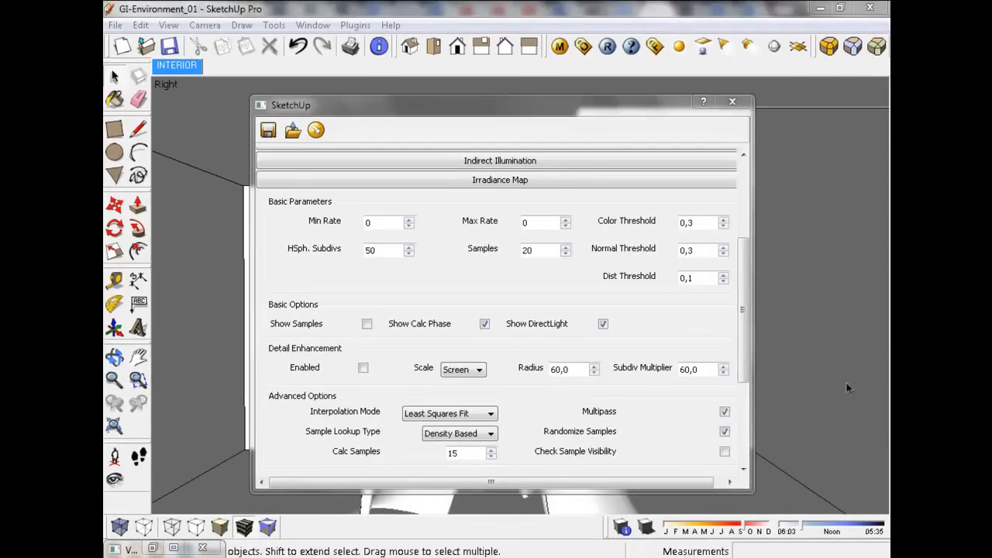
Step: Set the render output size to the 640x480 preset and collapse the Output settings
drag(744, 340, 731, 266)
click(535, 311)
drag(745, 244, 745, 275)
click(471, 301)
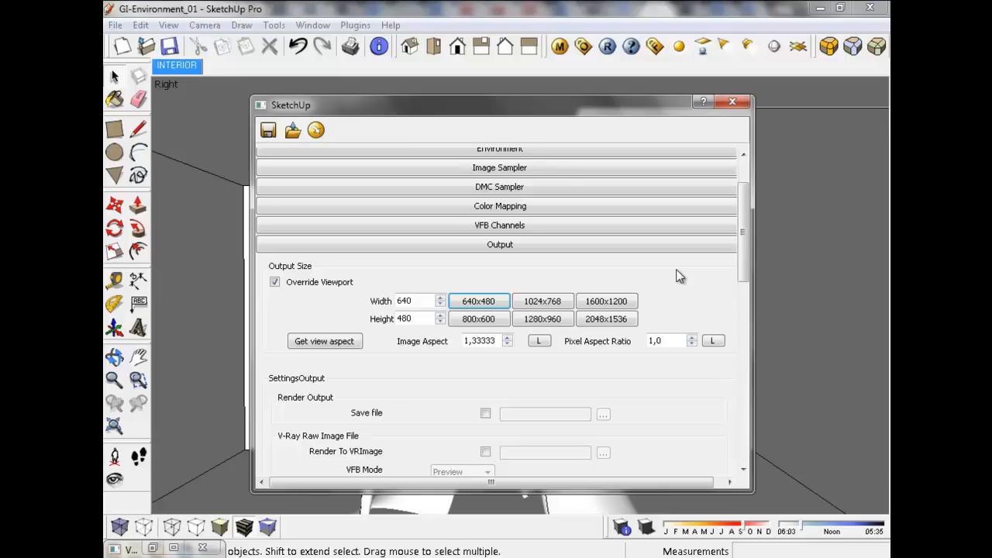
click(714, 245)
Step: Enable Don't Render Image for GI in the Global Switches settings
drag(742, 238, 740, 196)
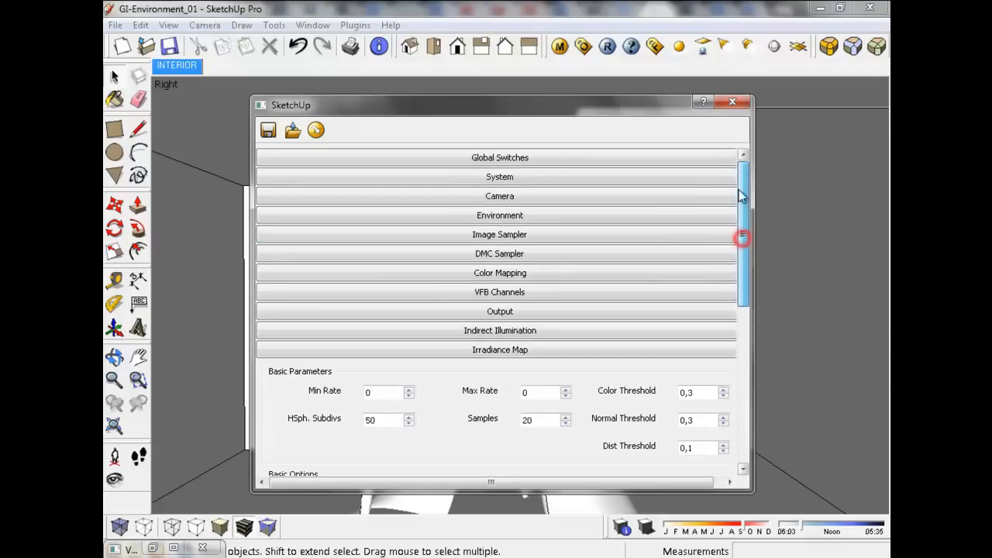
click(589, 158)
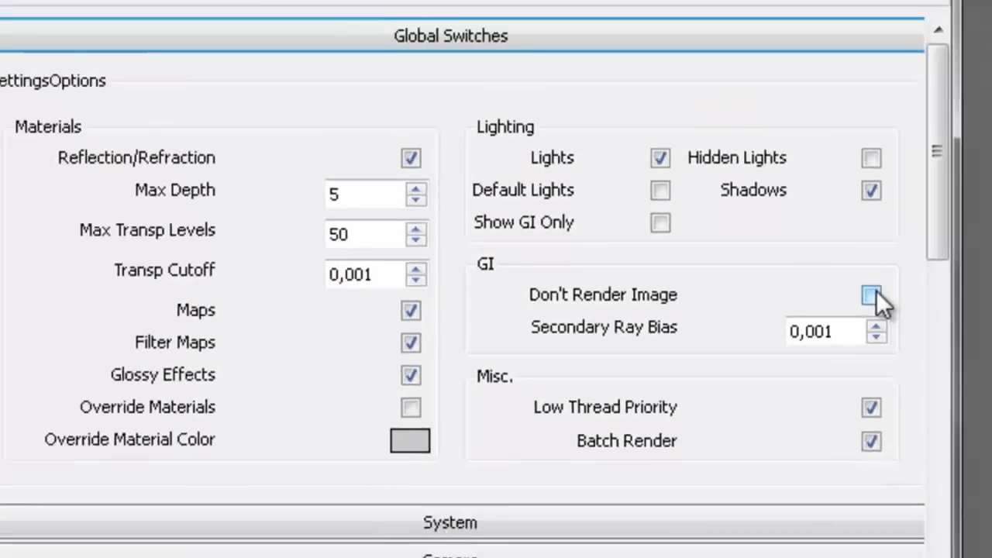
click(931, 299)
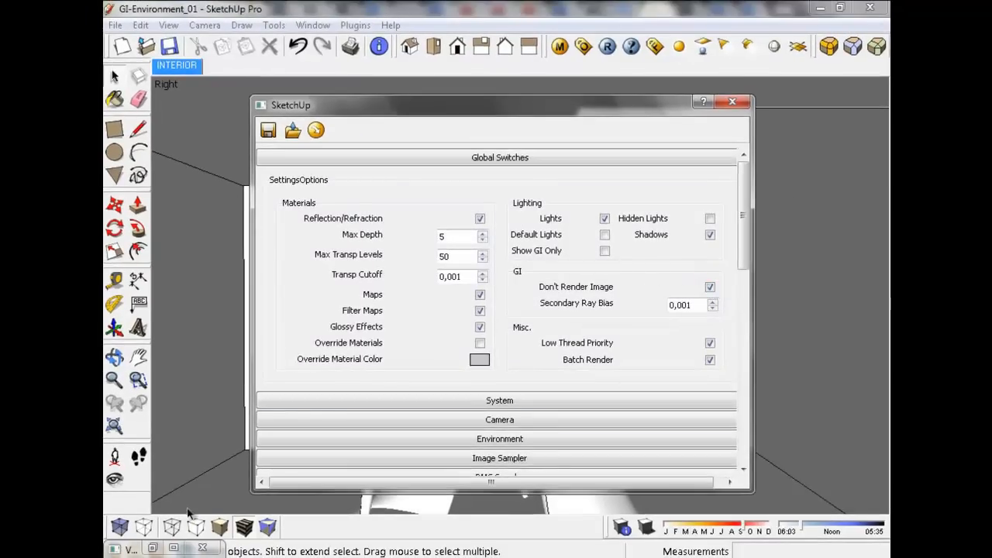
Step: Restore the V-Ray frame buffer, check the render time in the stamp variables window, and close that window
click(174, 548)
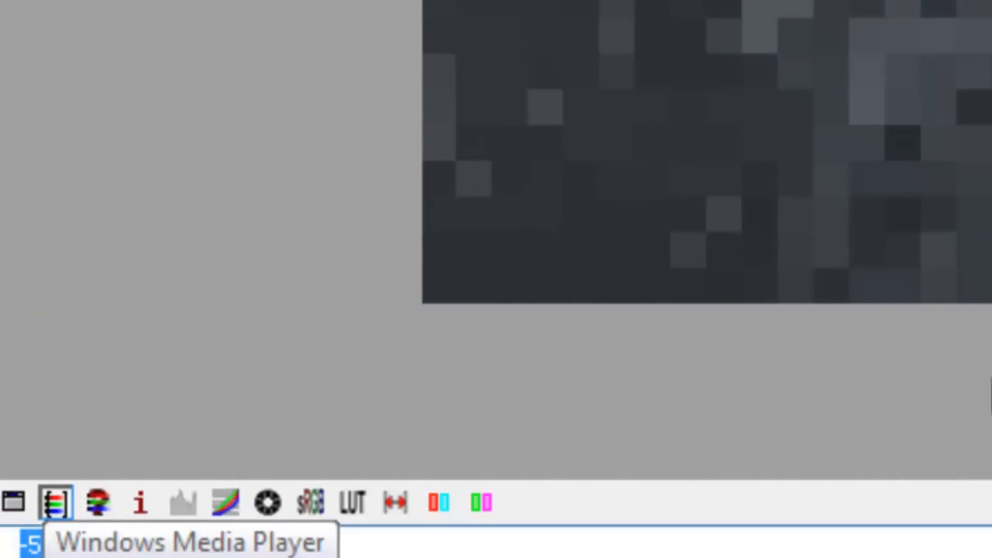
click(554, 538)
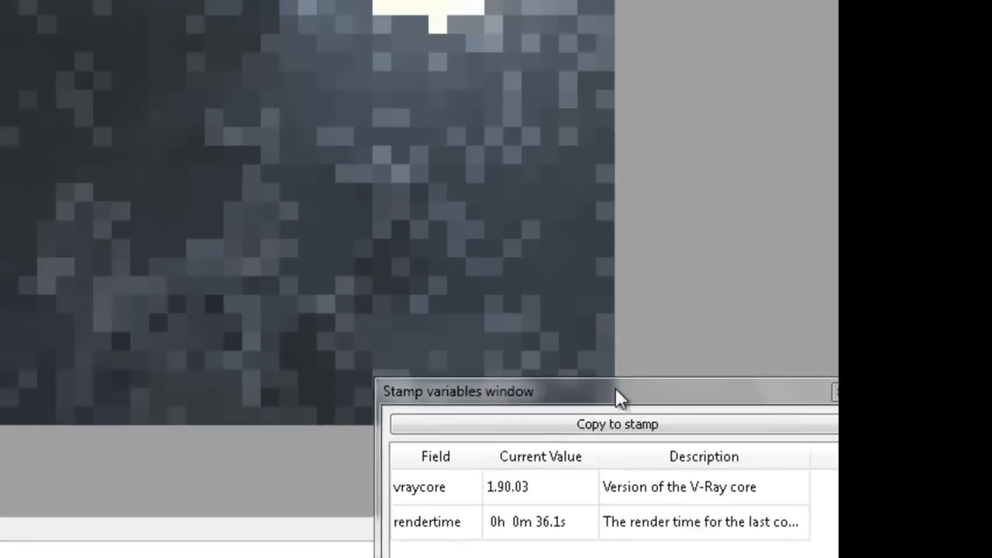
drag(612, 357, 429, 204)
click(476, 514)
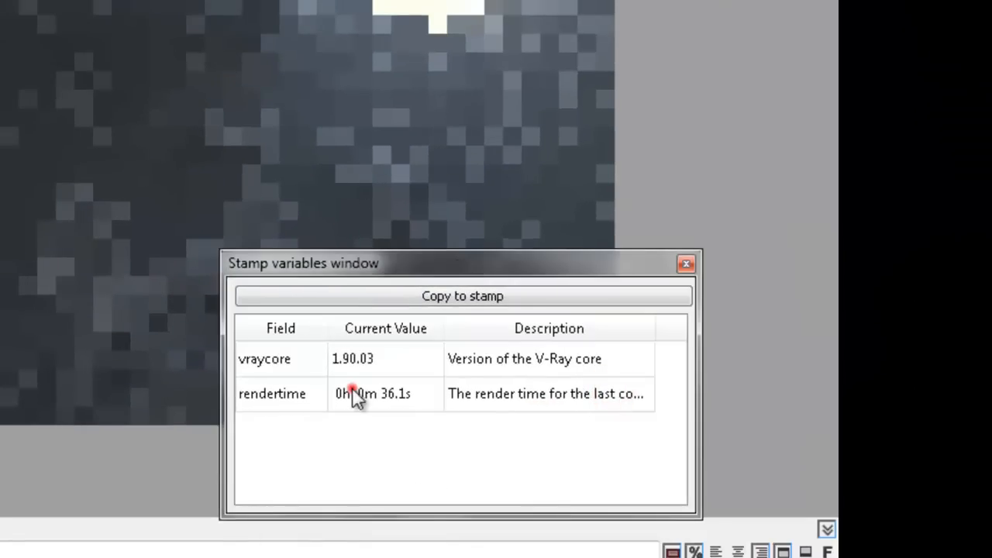
click(352, 389)
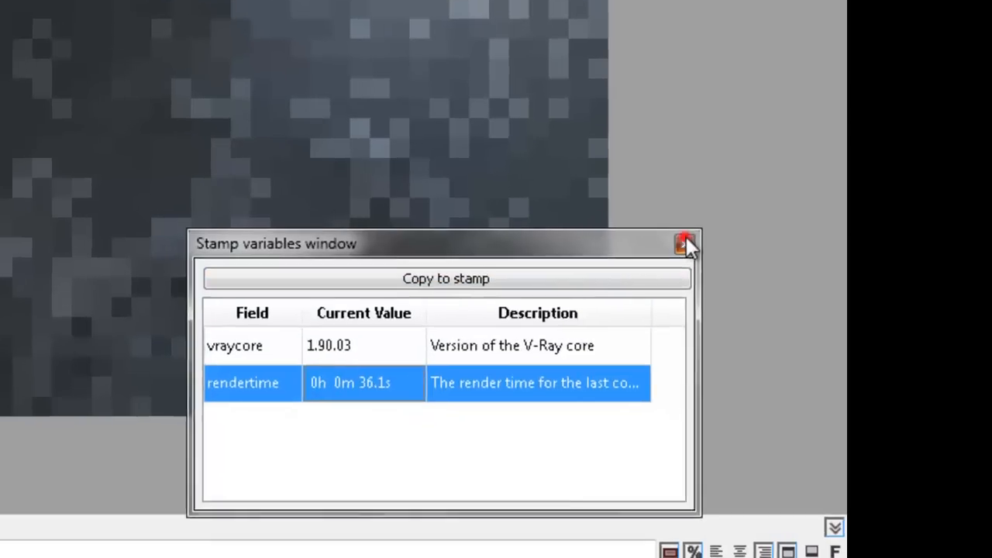
click(685, 242)
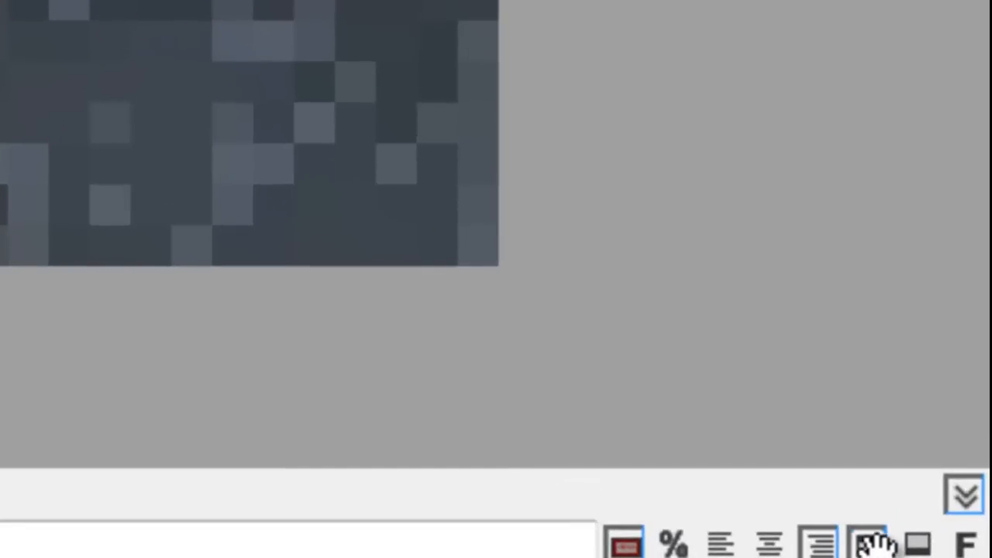
Step: Review the frame buffer stamp's position and font options, close the font dialog without changes, and minimize the frame buffer
click(869, 542)
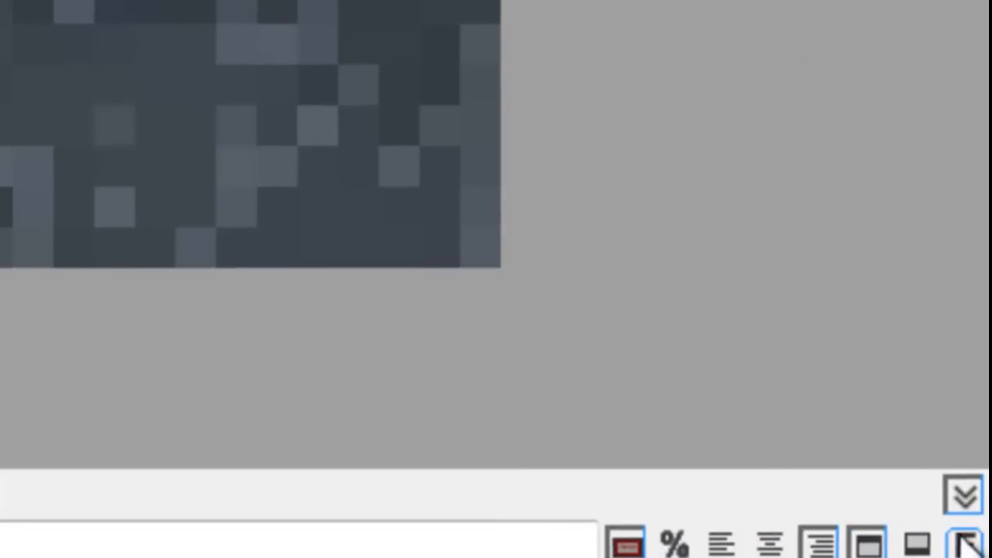
click(966, 542)
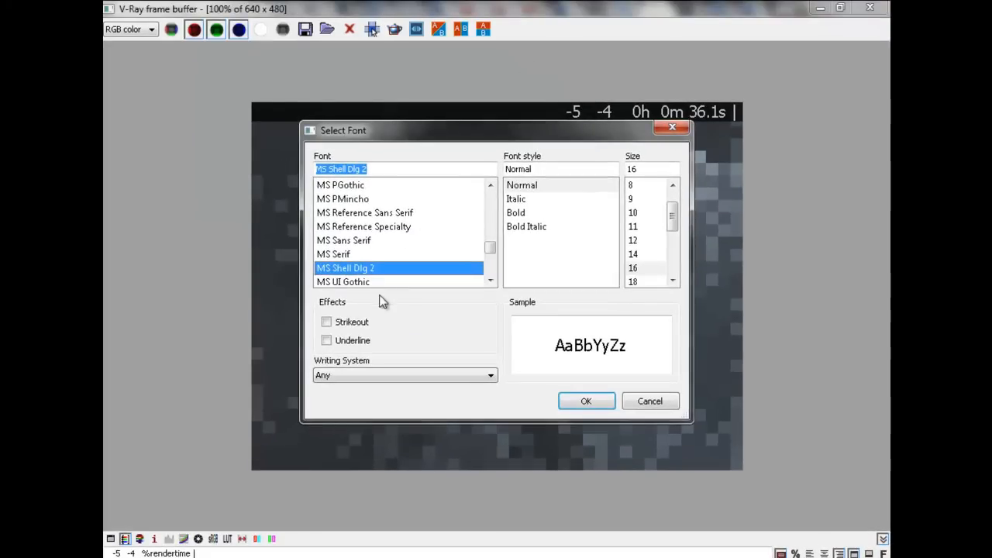
click(680, 127)
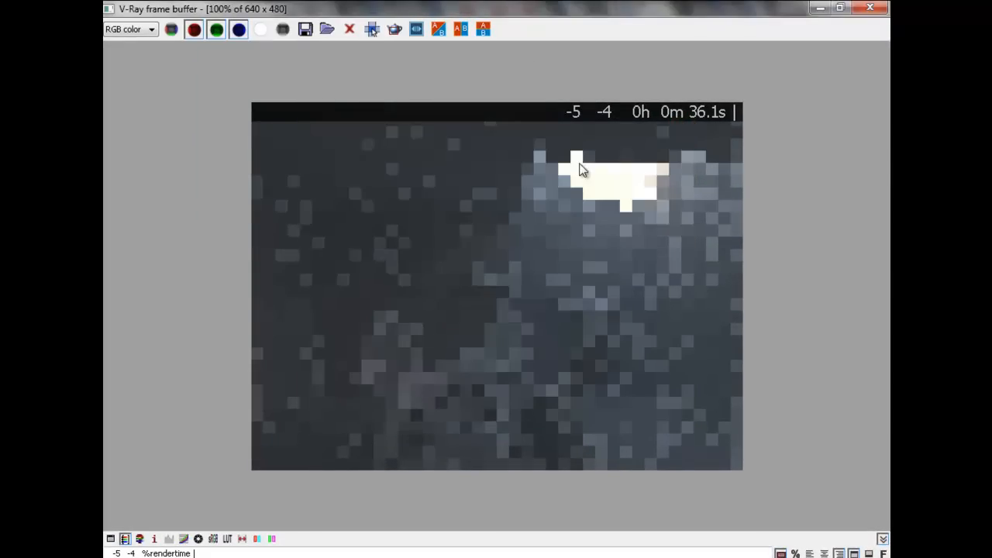
click(820, 9)
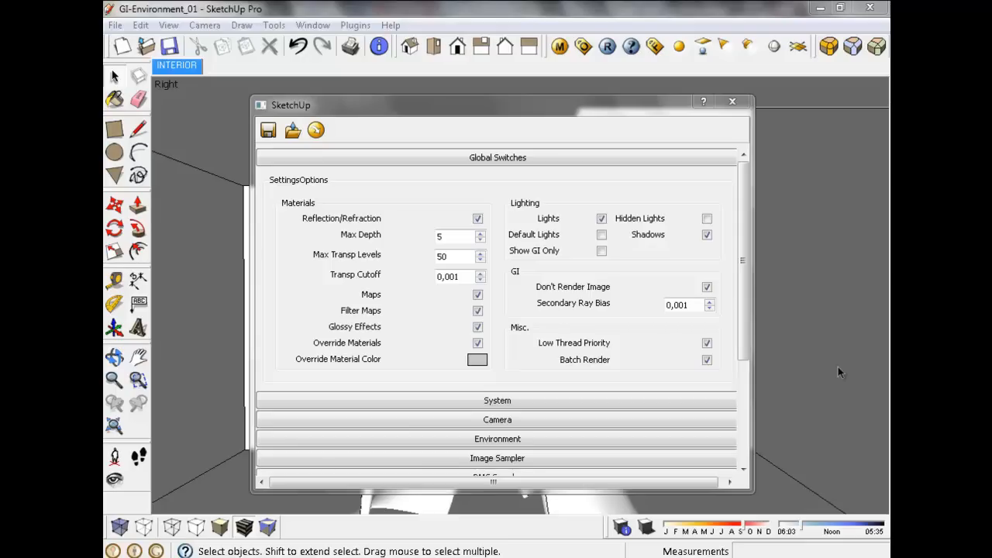
Step: Collapse the Global Switches settings, set the render output size to the 800x600 preset, and collapse the Output settings
click(660, 158)
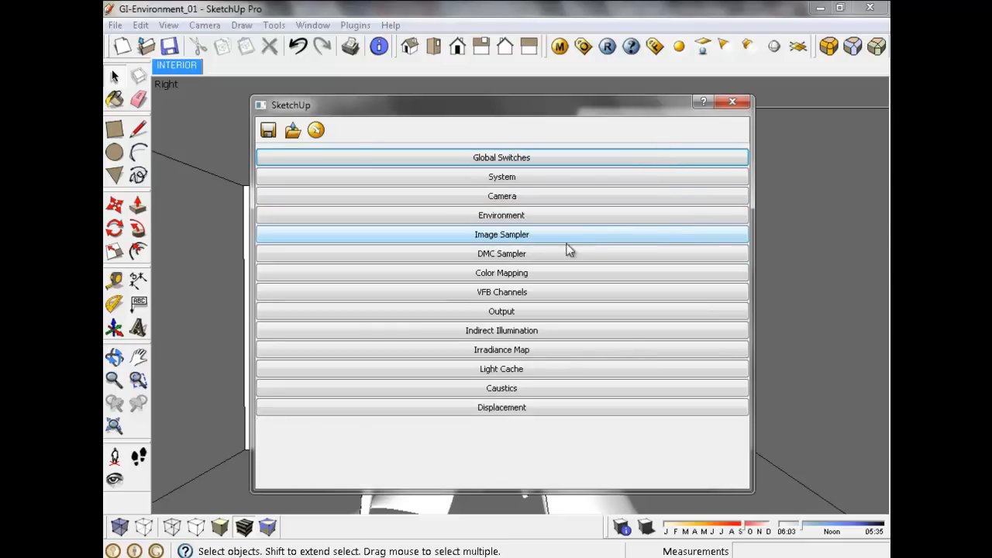
click(512, 309)
scroll(745, 269, down, 3)
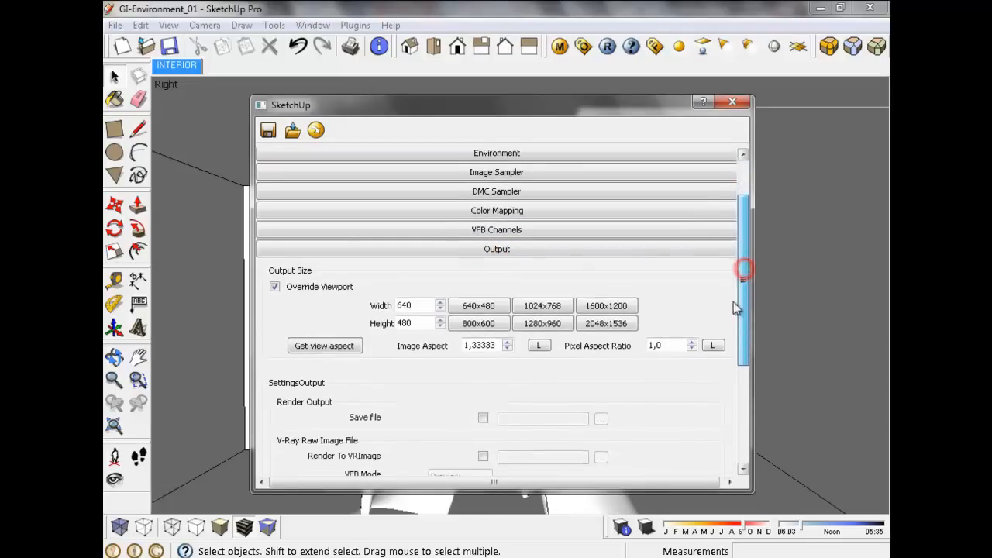
click(474, 325)
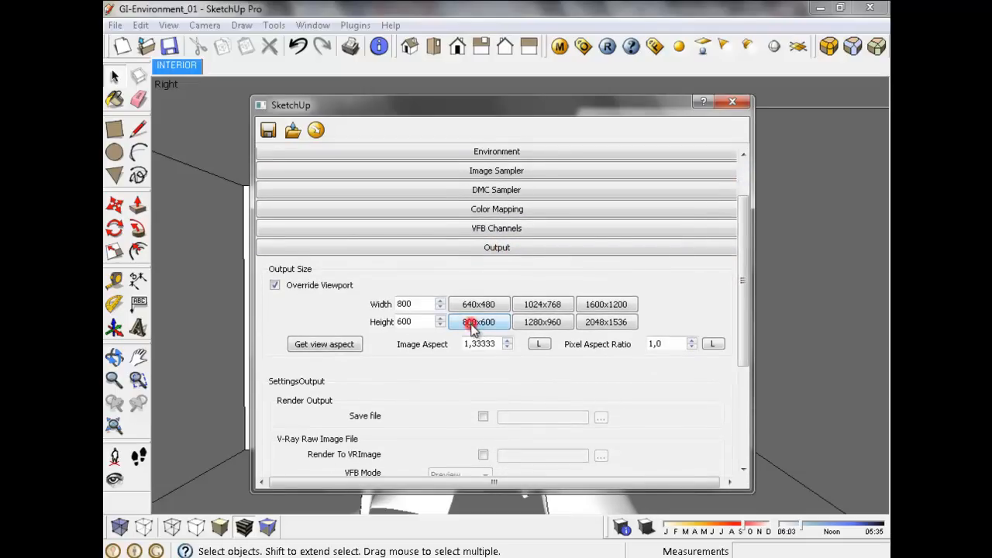
click(514, 250)
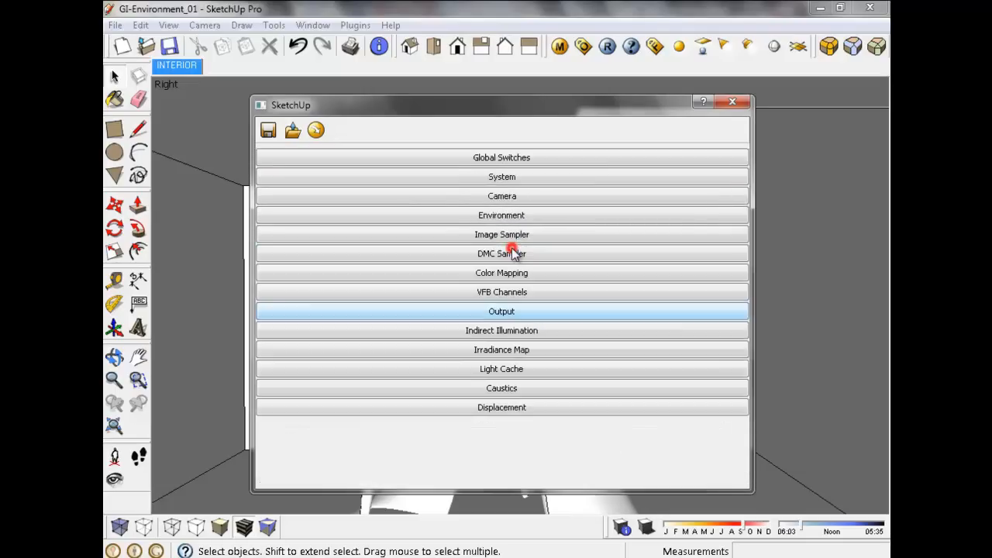
Step: Set the irradiance map Min Rate to -4 and Max Rate to -3
click(512, 349)
drag(737, 245, 739, 288)
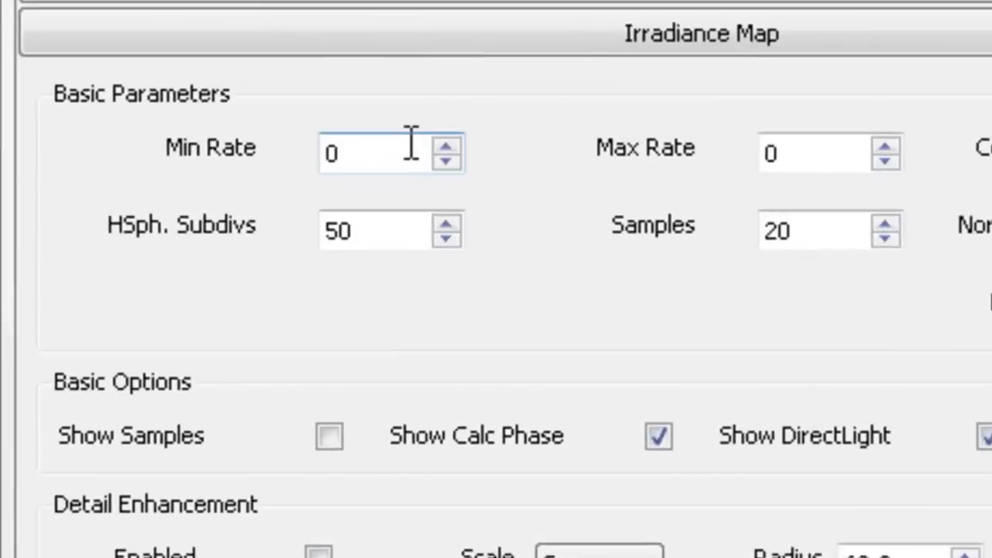
click(448, 153)
click(449, 154)
click(449, 153)
click(448, 153)
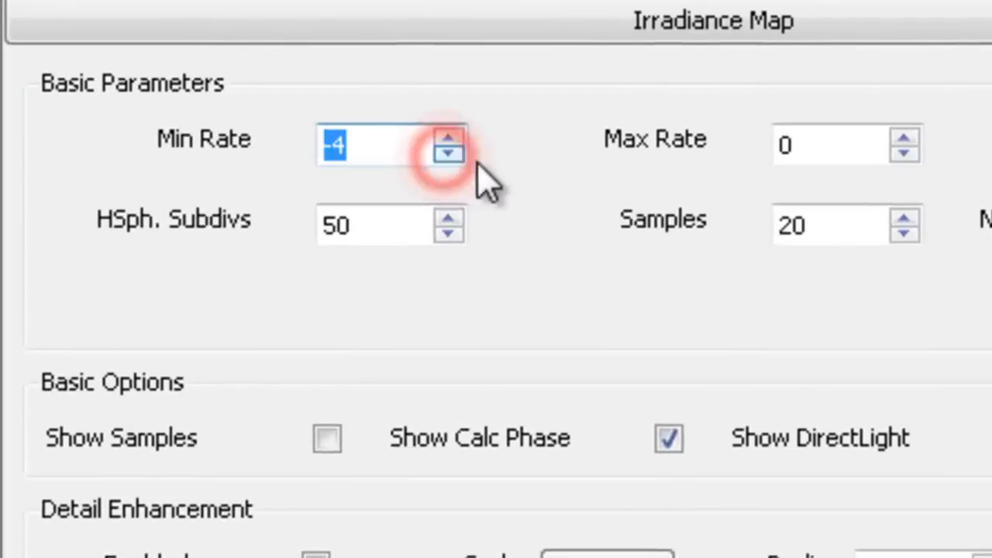
click(505, 167)
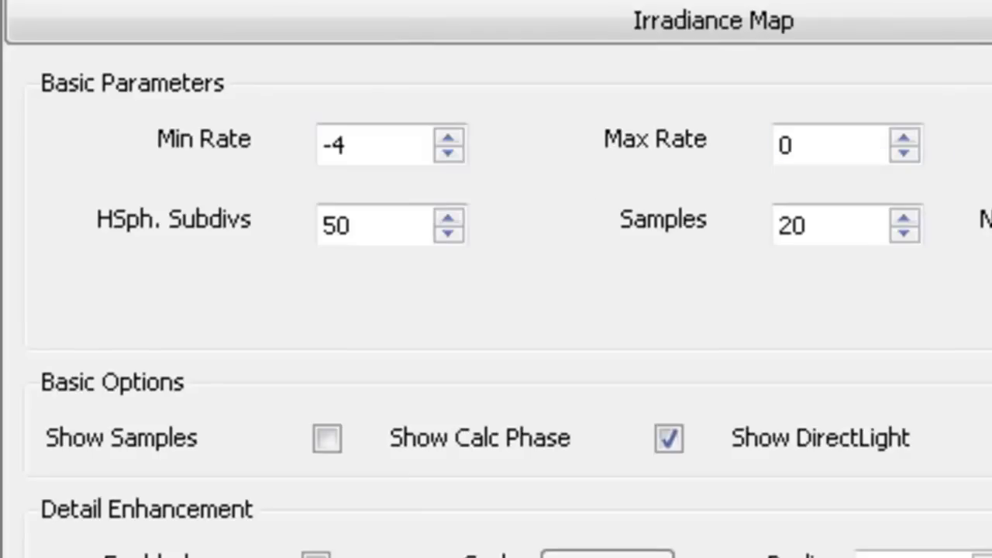
click(904, 153)
click(904, 153)
click(904, 153)
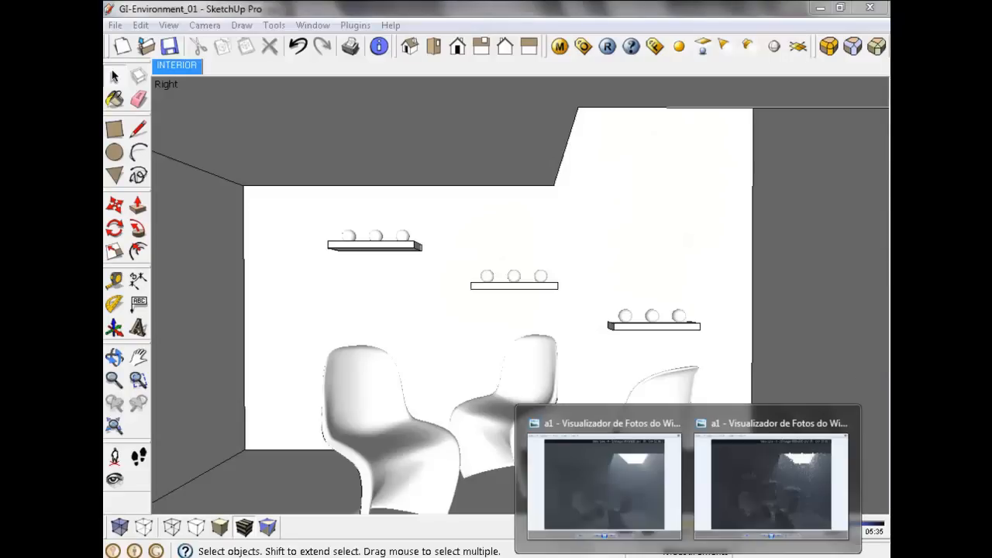
Step: Switch to the photo viewer window showing image a1, the 800x600 Very Low sample render with rates -4 and -3
click(644, 487)
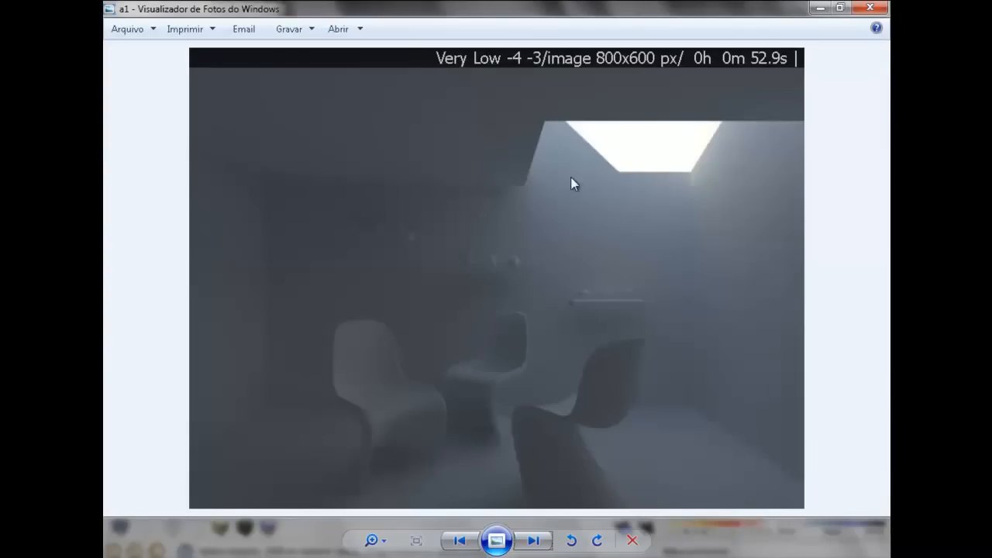